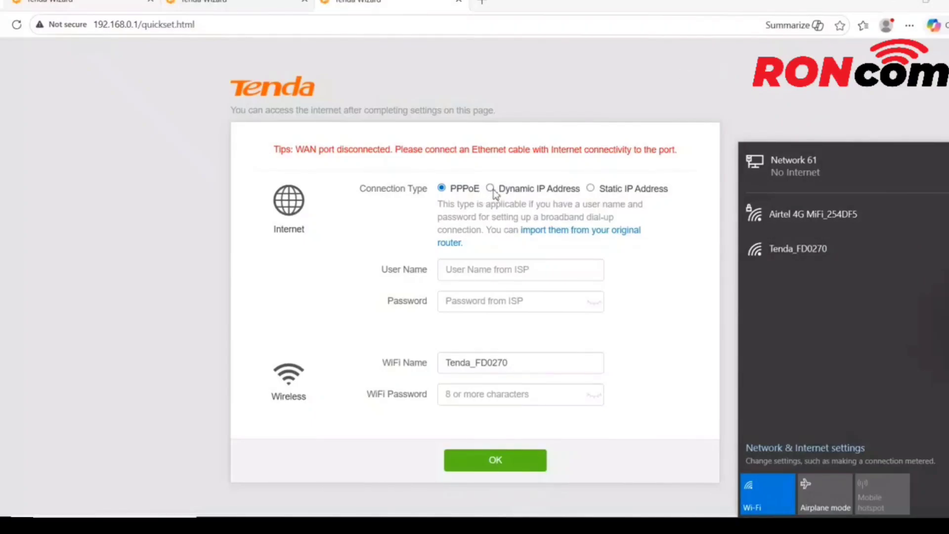
Set the internet connection type to Dynamic IP Address in the quick setup wizard.
left_click(491, 188)
left_click(491, 189)
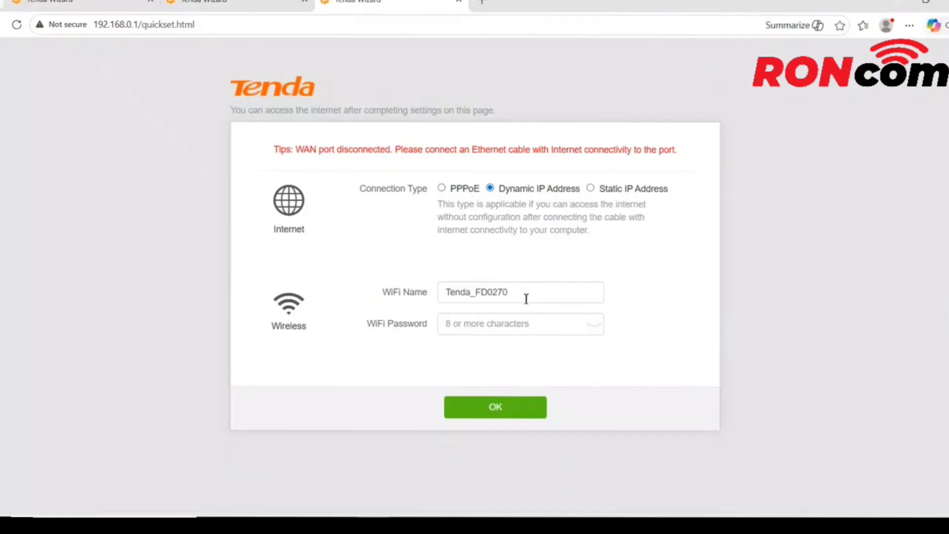
left_click(590, 189)
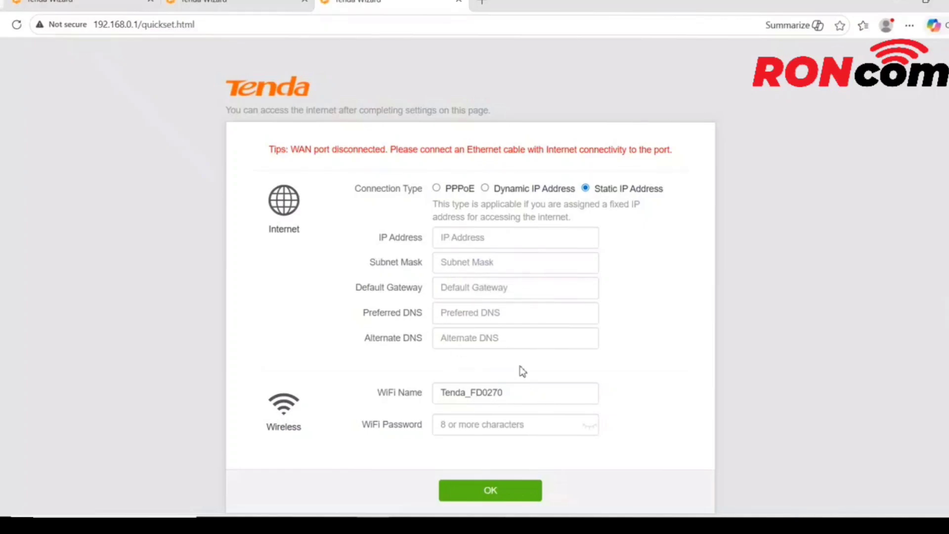
left_click(436, 188)
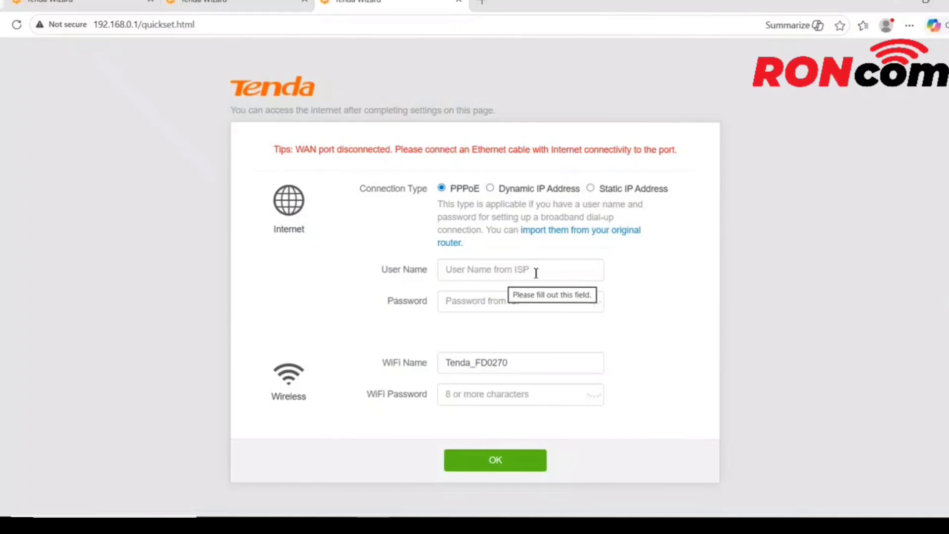
left_click(491, 188)
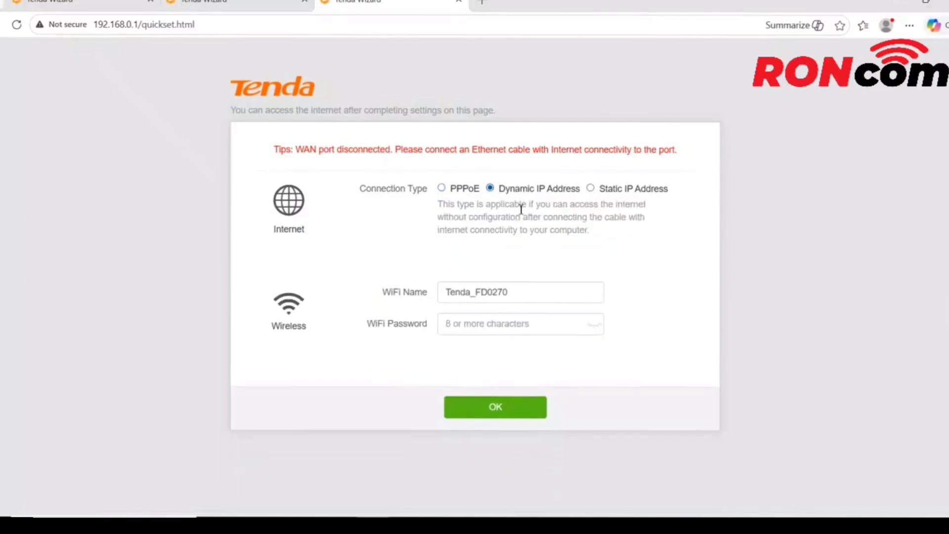
Rename the WiFi network to Roncom and confirm the quick setup.
double_click(523, 290)
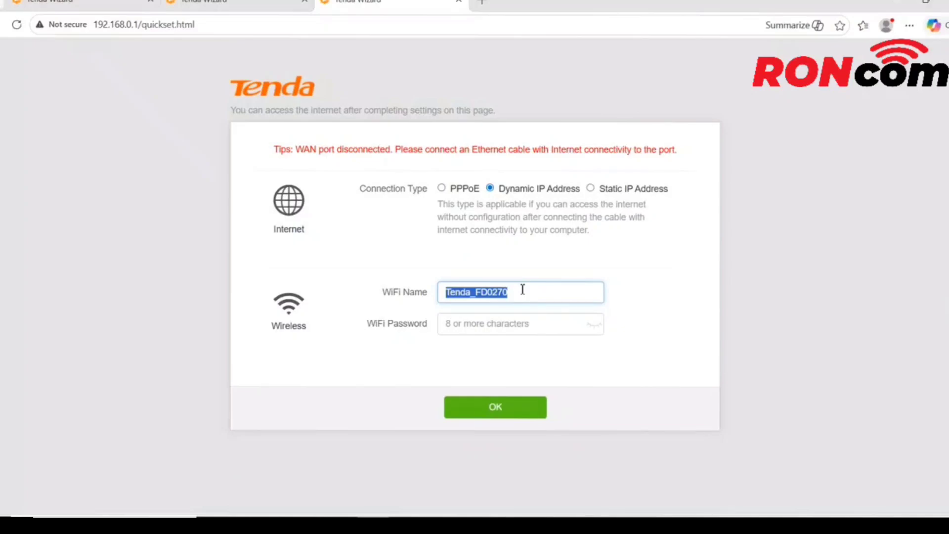
type("Roncom")
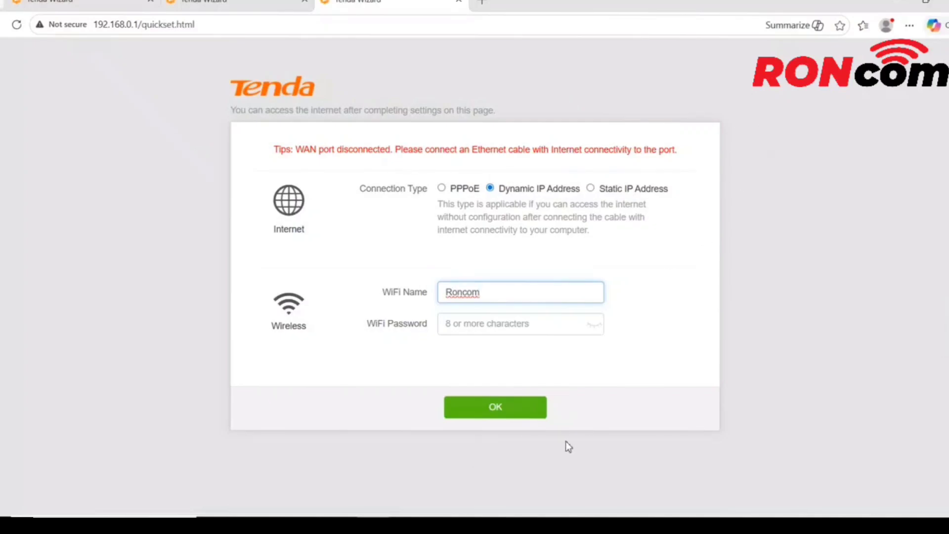
left_click(496, 406)
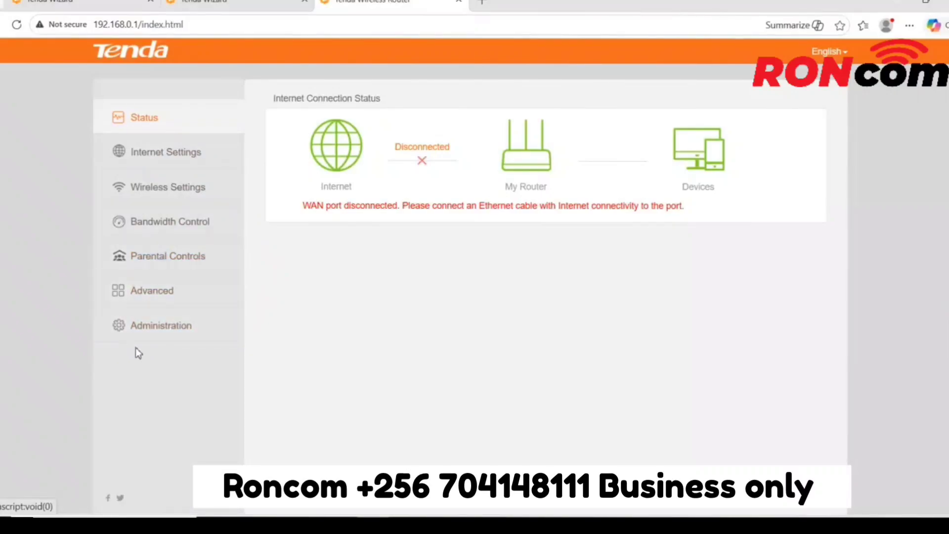
Try switching the operating mode to AP, cancelling the reboot confirmation.
left_click(157, 158)
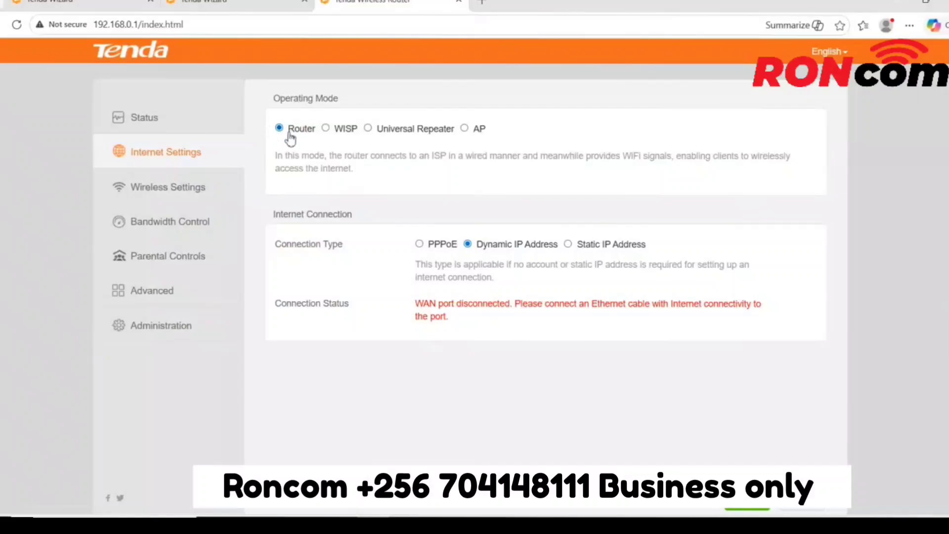
left_click(465, 128)
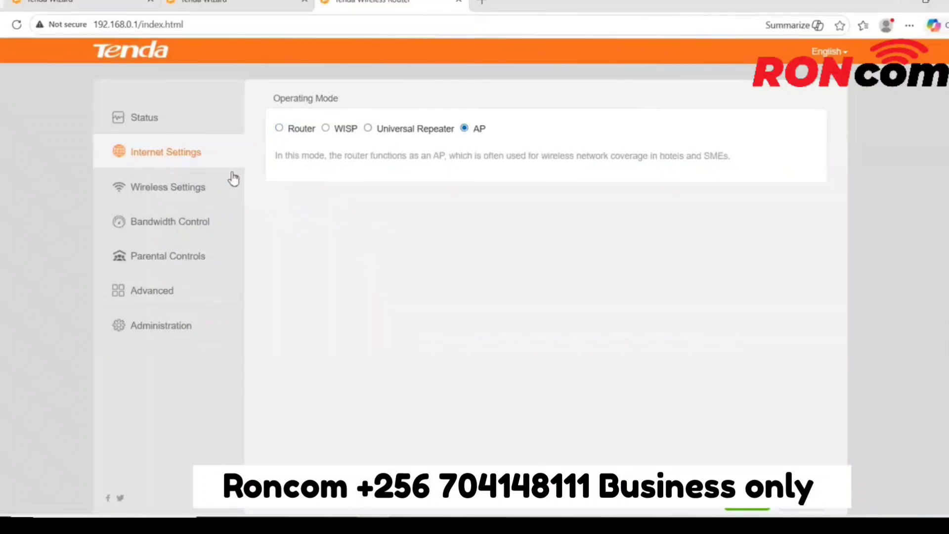
left_click(287, 129)
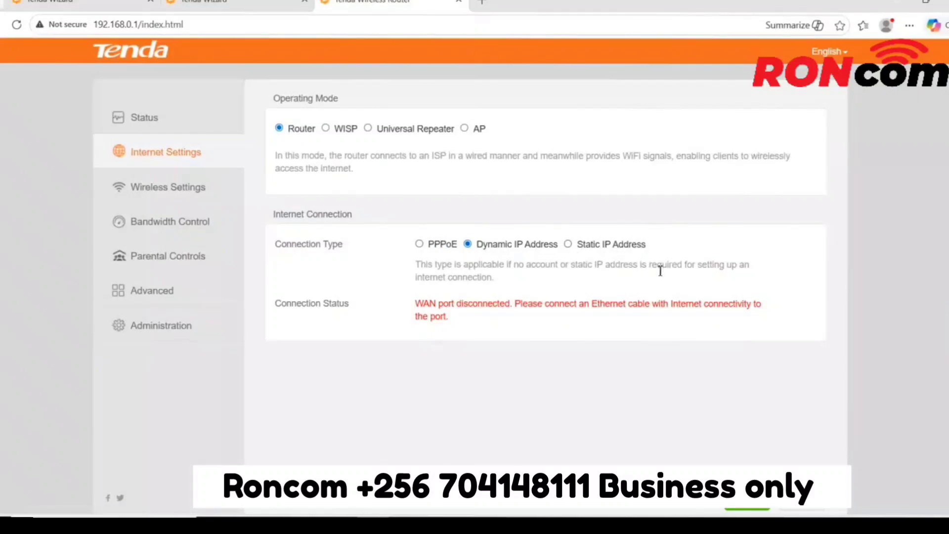
left_click(464, 129)
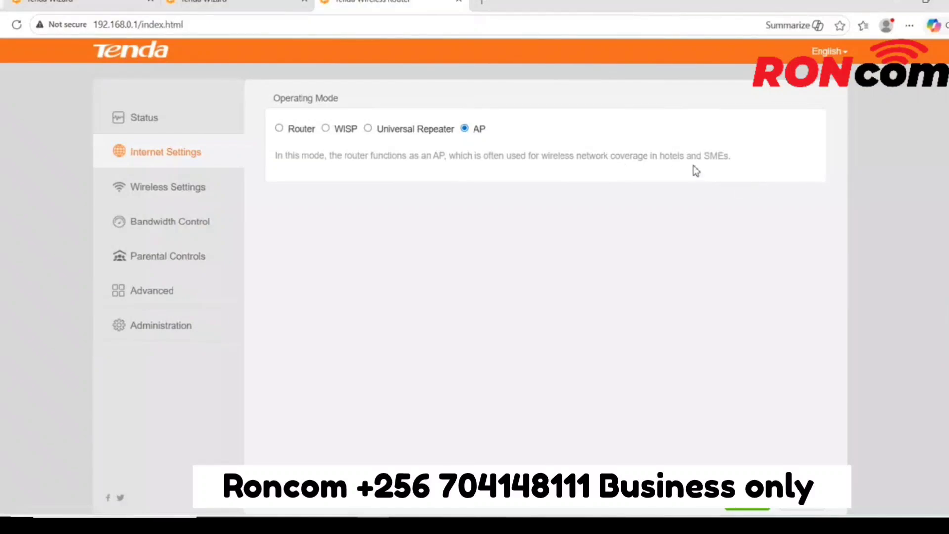
left_click(748, 509)
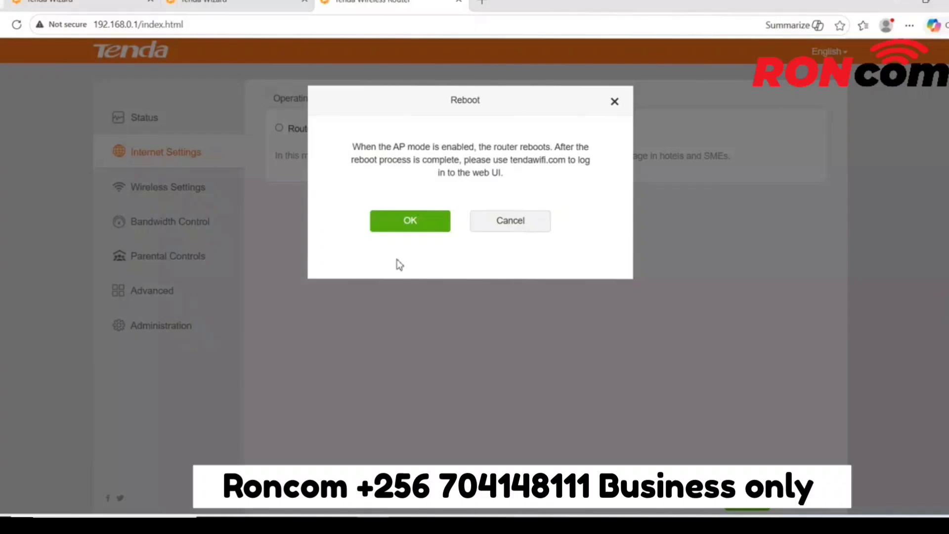
left_click(527, 219)
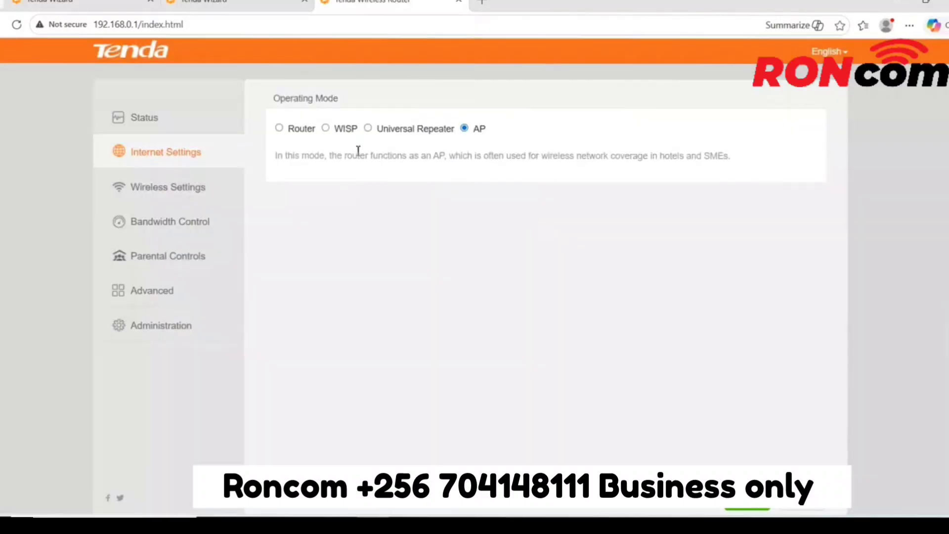
Browse the Wireless, Bandwidth Control, Parental Controls, User Management and Internet settings pages.
left_click(172, 188)
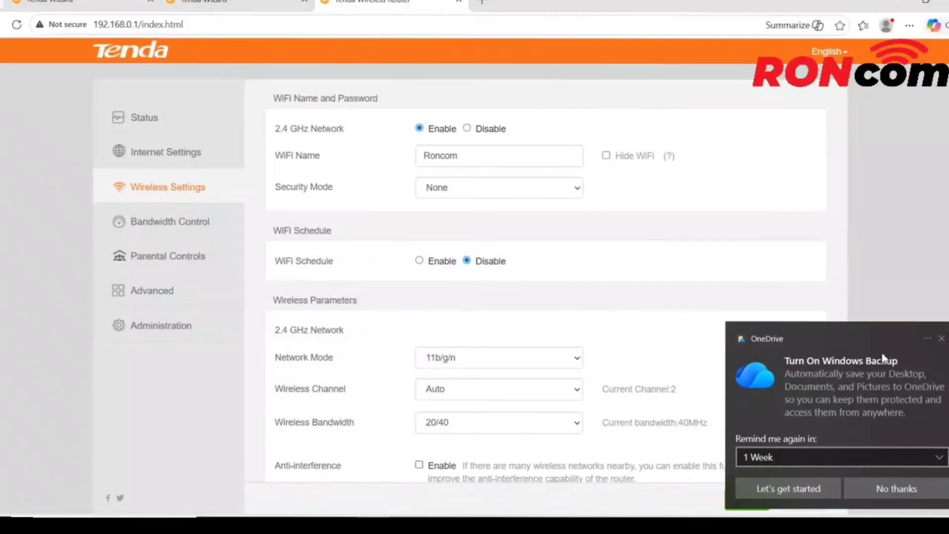
left_click(941, 340)
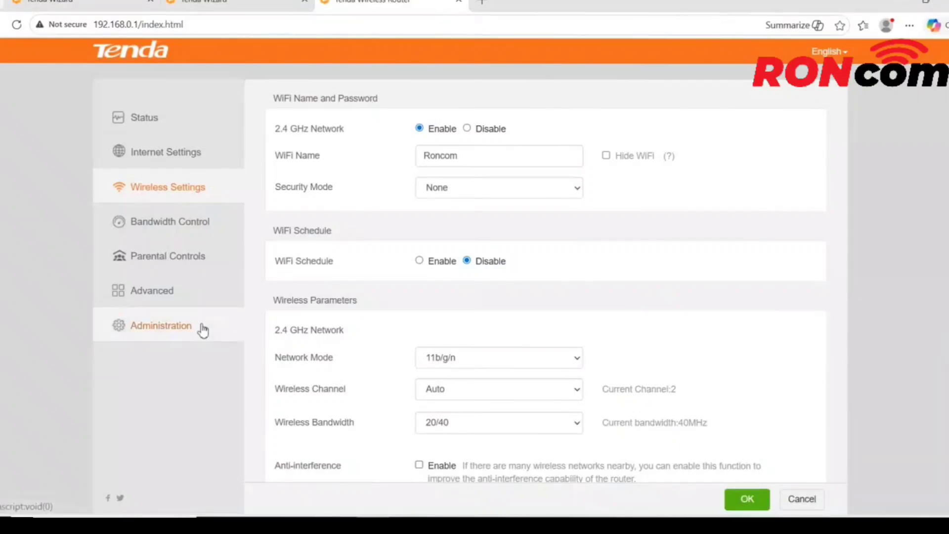
left_click(171, 221)
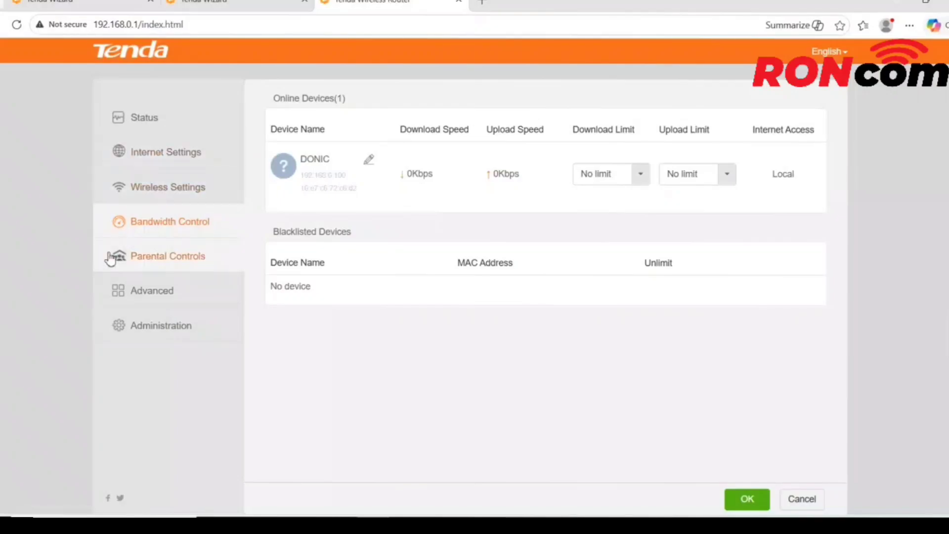
left_click(162, 266)
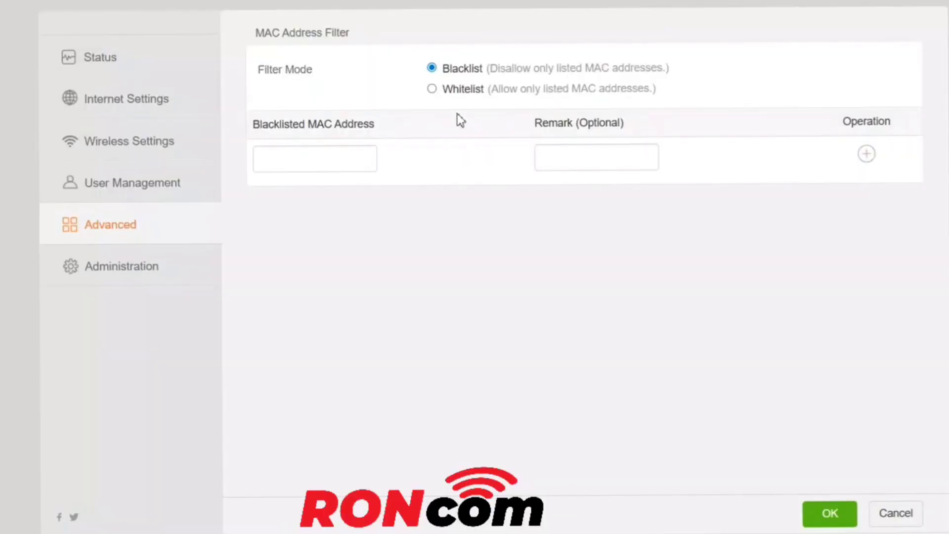
left_click(148, 188)
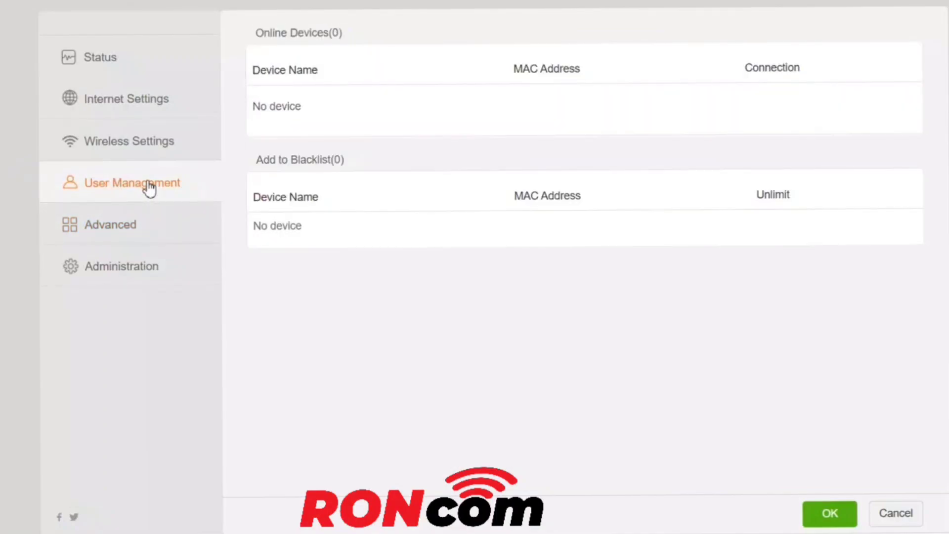
left_click(150, 152)
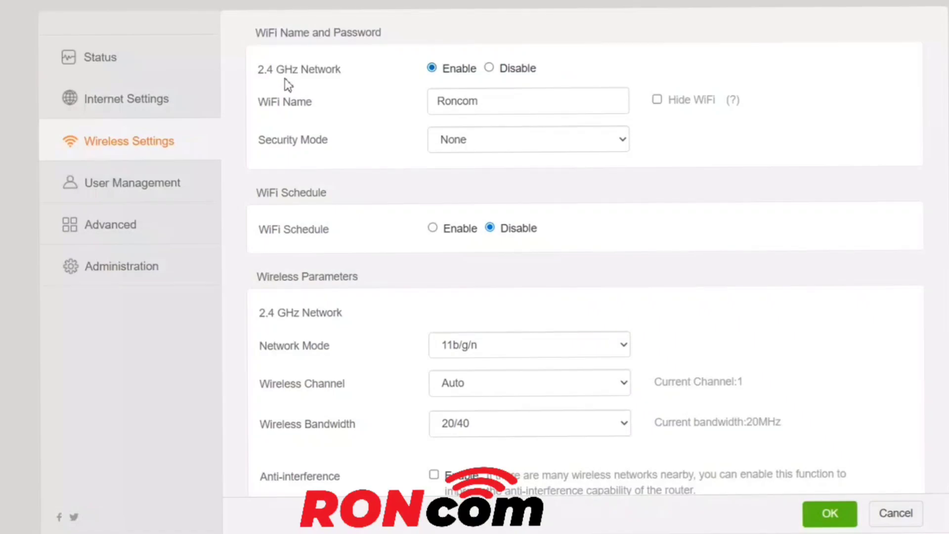
left_click(125, 97)
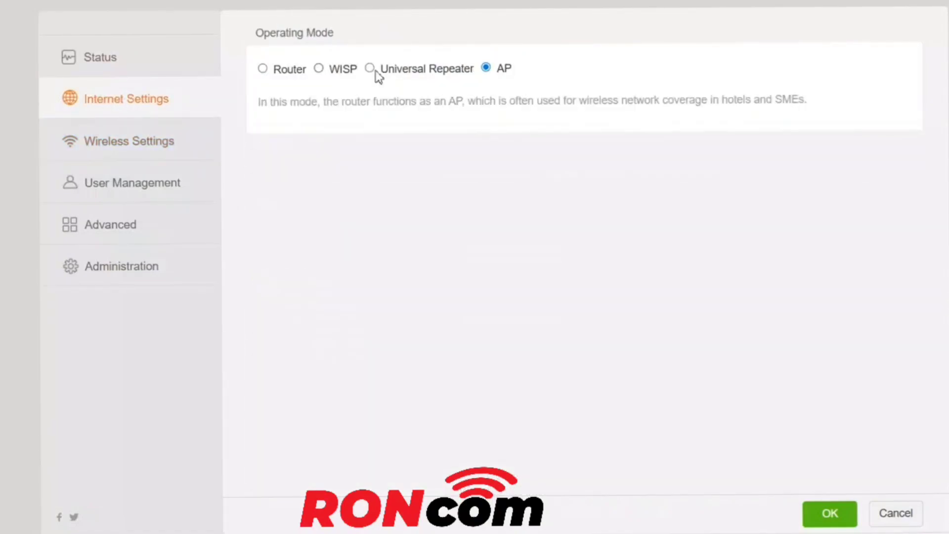
Compare the Router, WISP, Universal Repeater and AP operating modes and the connection types.
left_click(262, 69)
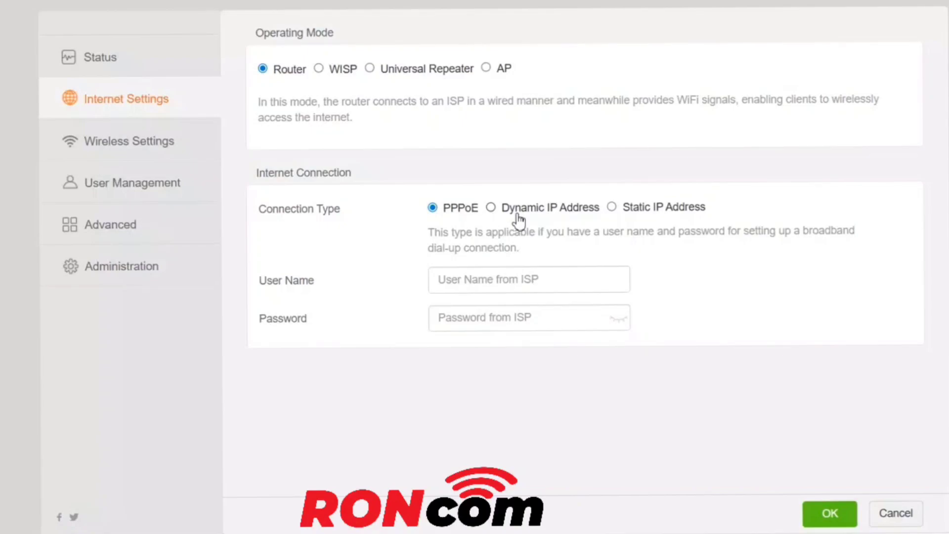
left_click(489, 209)
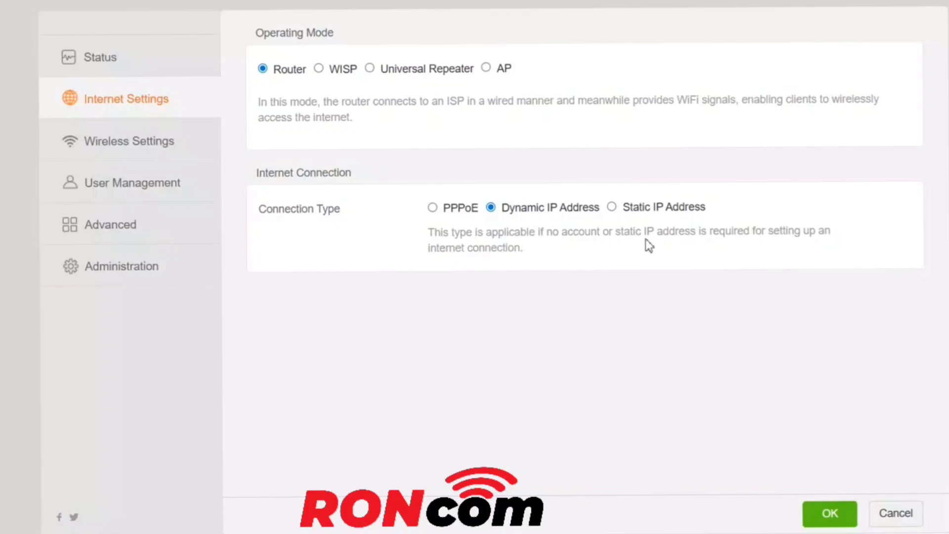
left_click(613, 209)
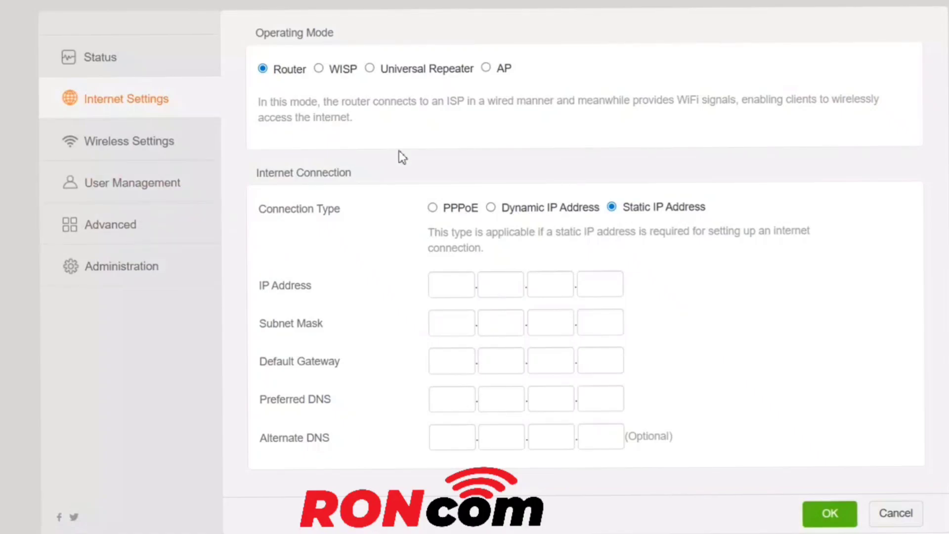
left_click(322, 69)
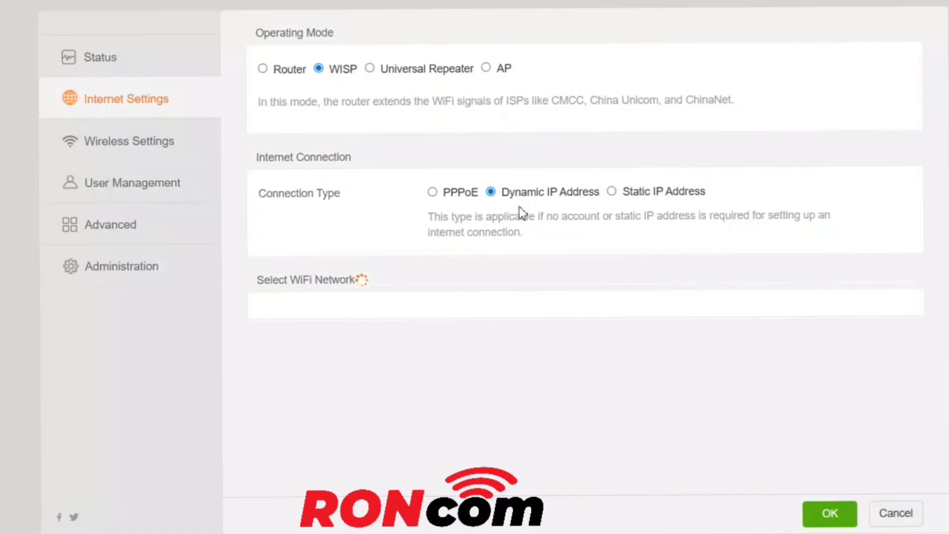
left_click(372, 70)
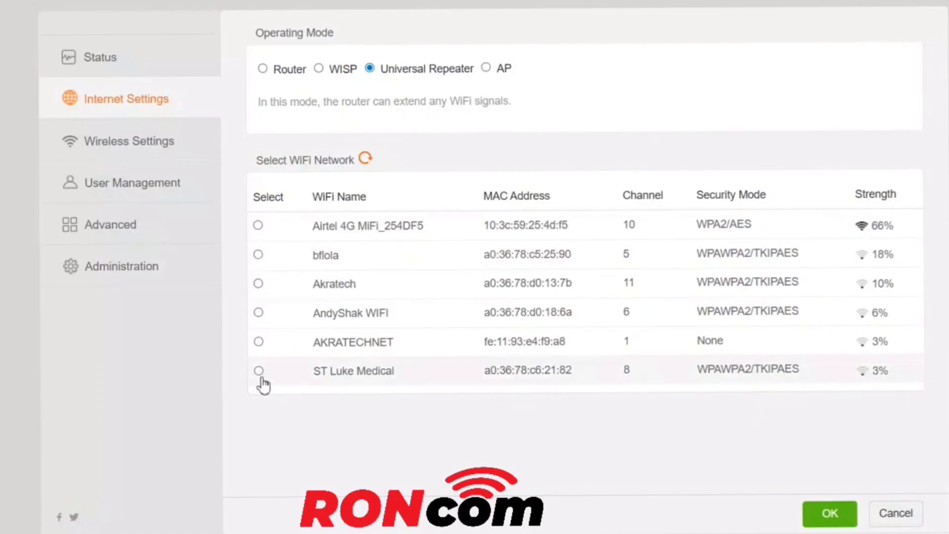
left_click(486, 69)
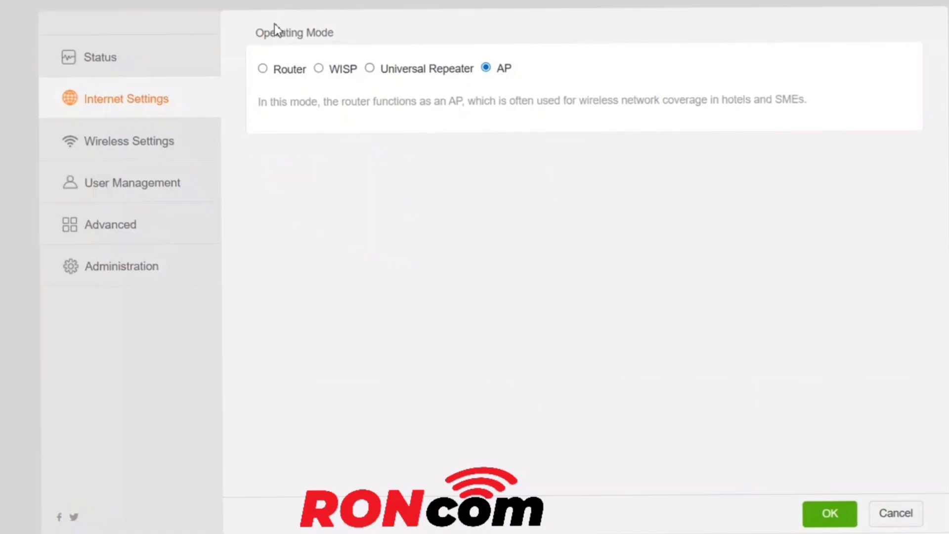
Set the operating mode to AP and save the Internet settings.
left_click(262, 69)
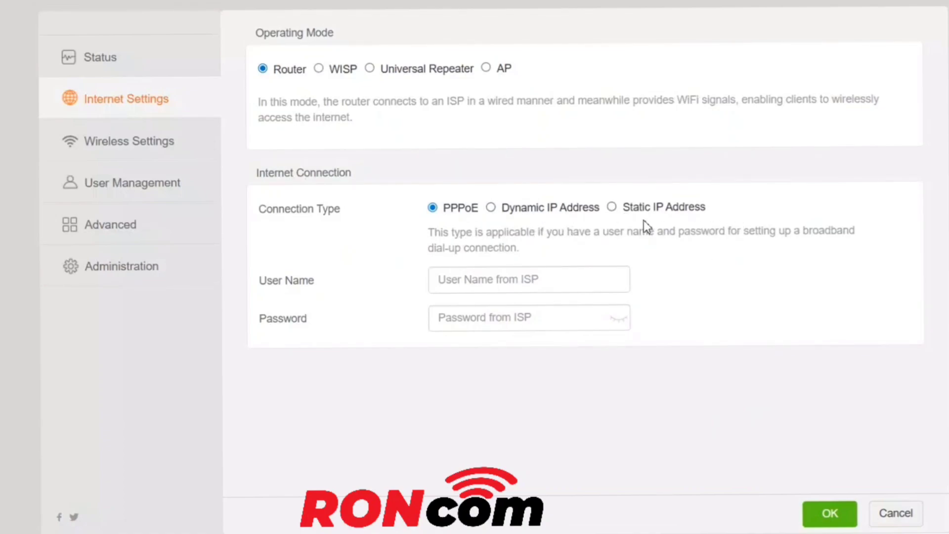
left_click(486, 68)
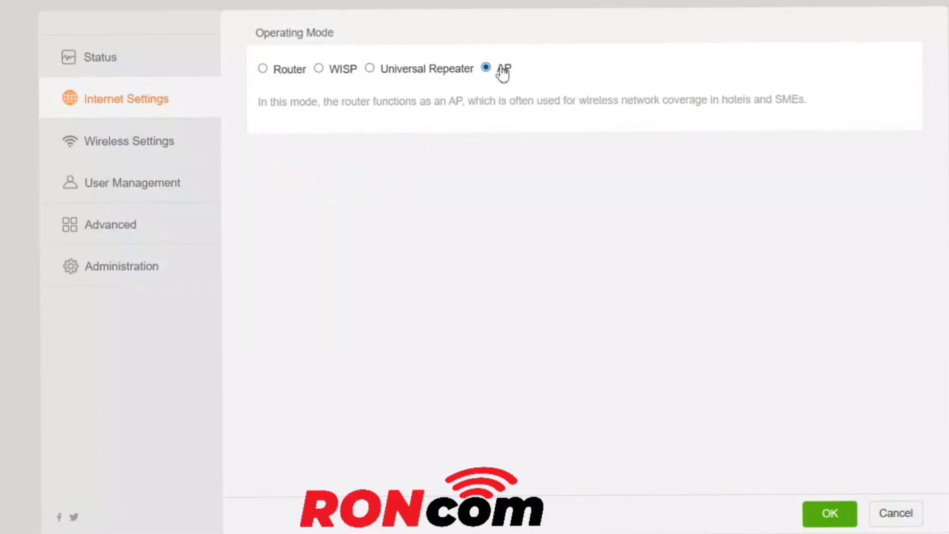
left_click(831, 517)
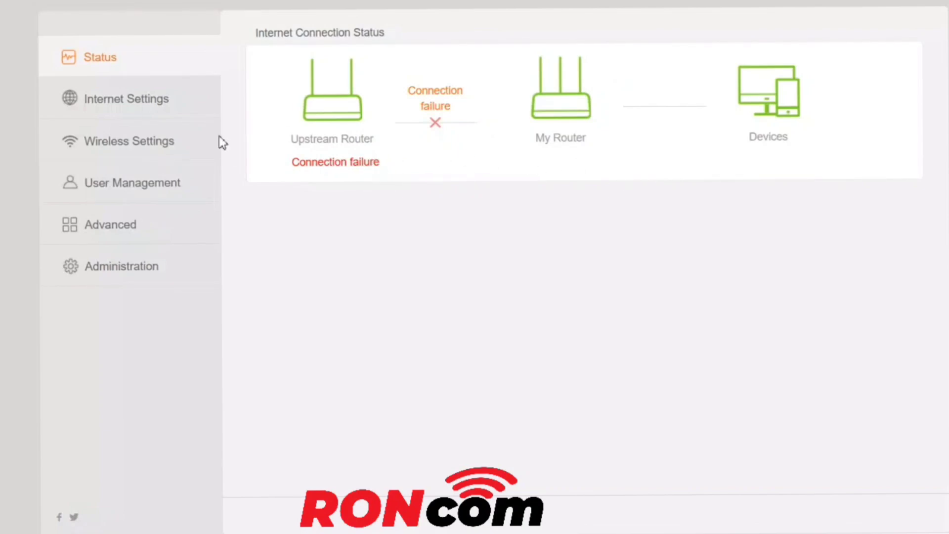
Review the Internet settings and connection status pages.
left_click(124, 108)
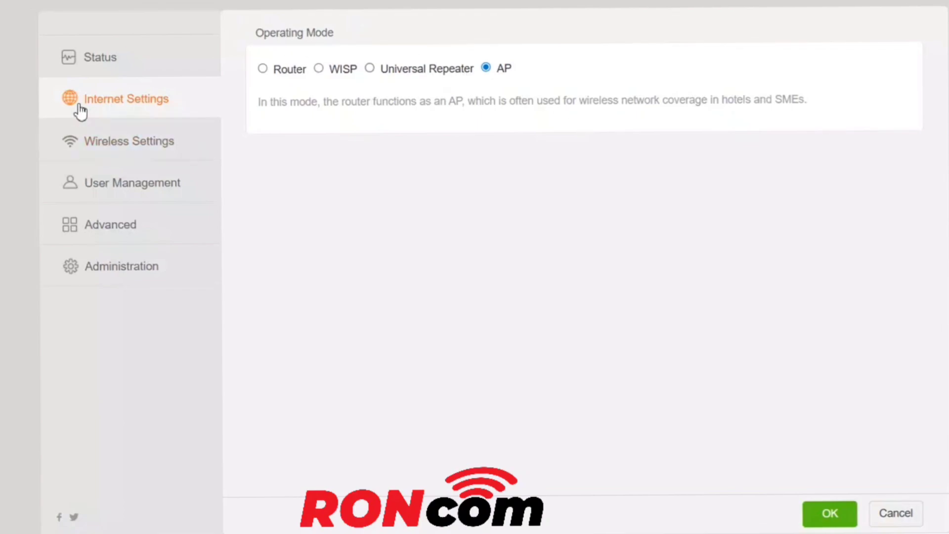
left_click(119, 71)
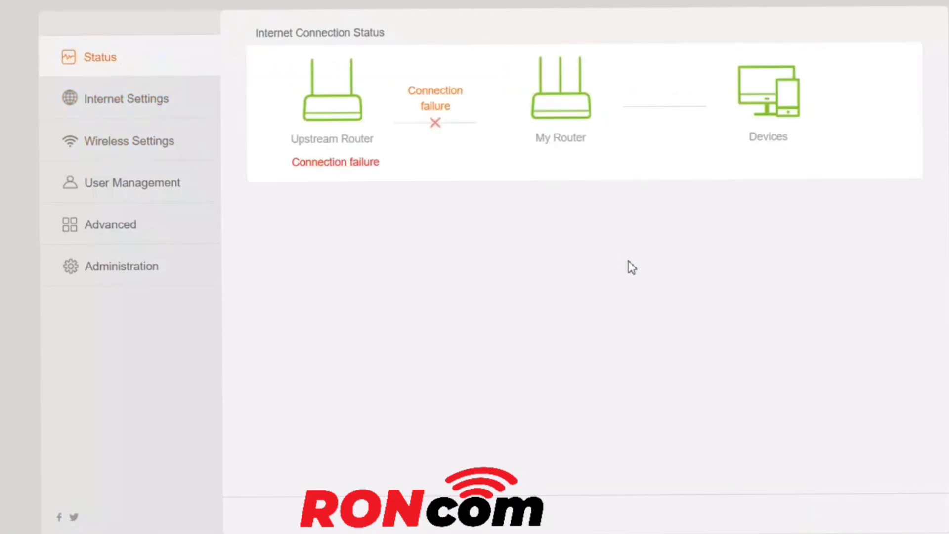